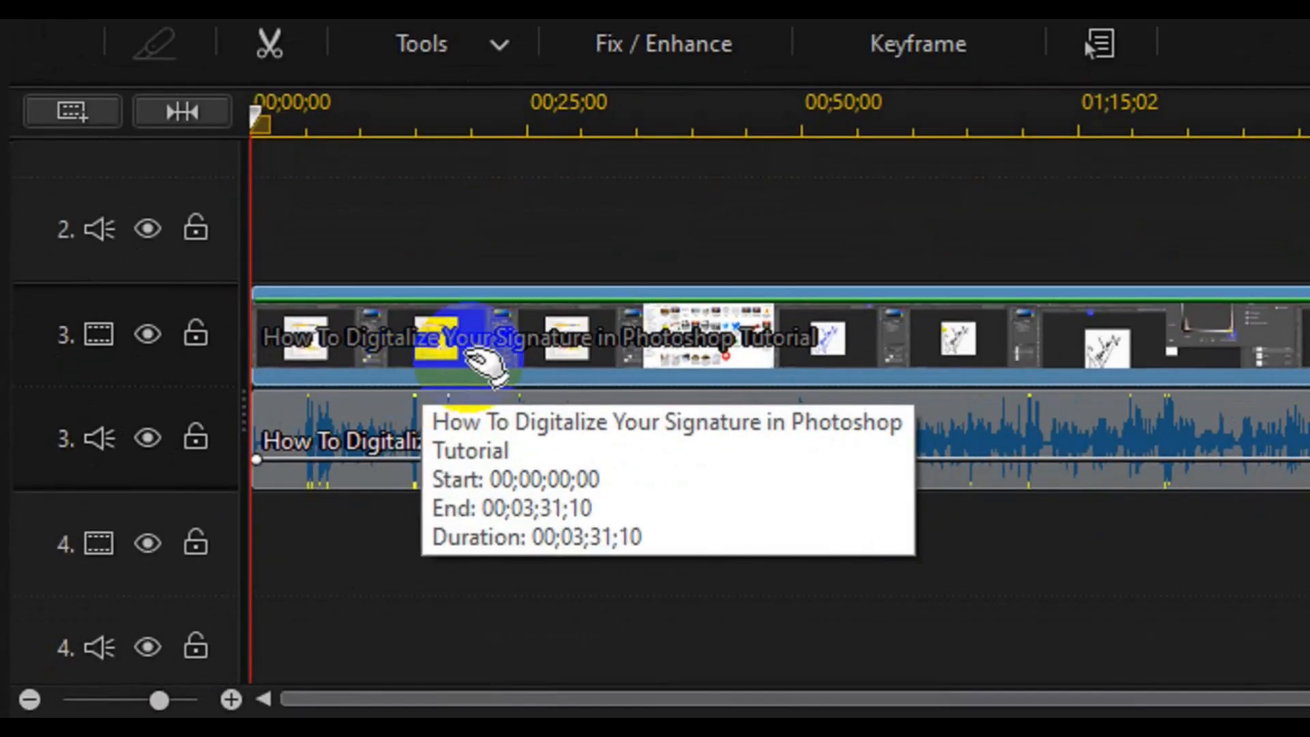
Split the track 3 video clip at 00;00;04;11.
left_click(243, 574)
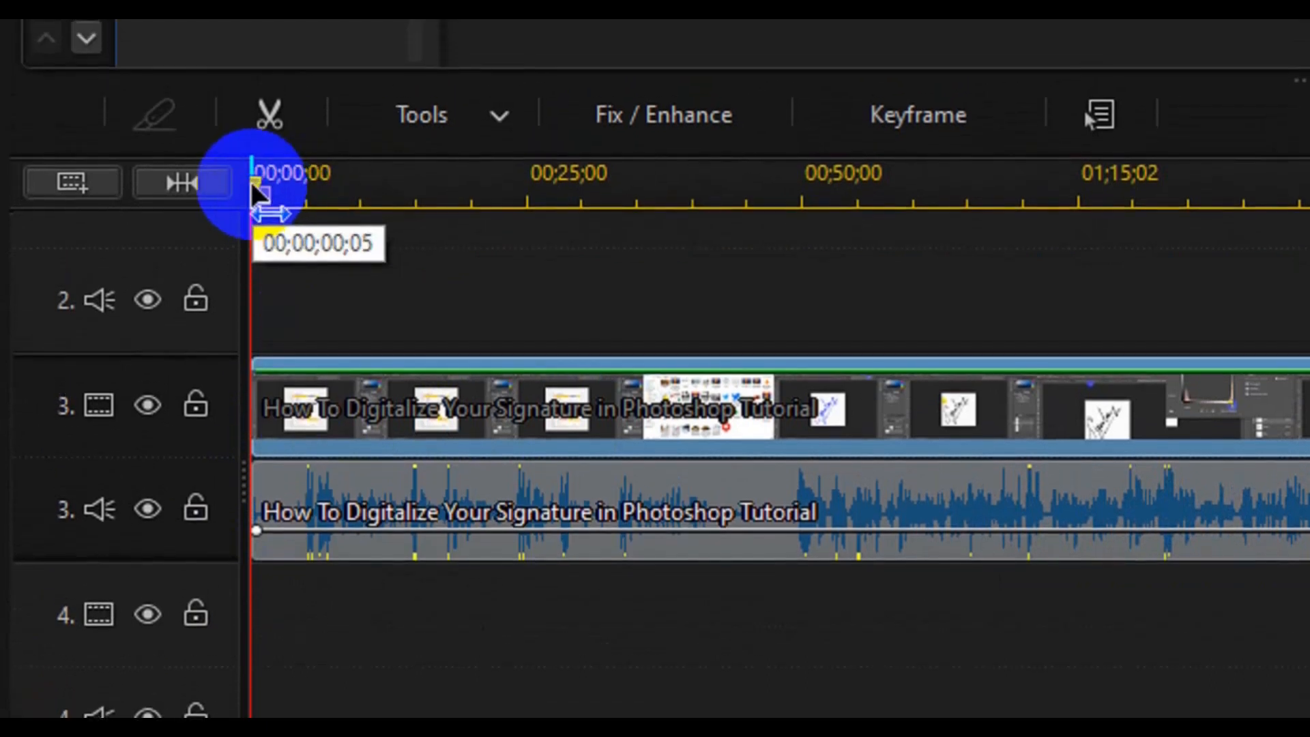
left_click_drag(252, 184, 299, 193)
left_click_drag(358, 403, 356, 431)
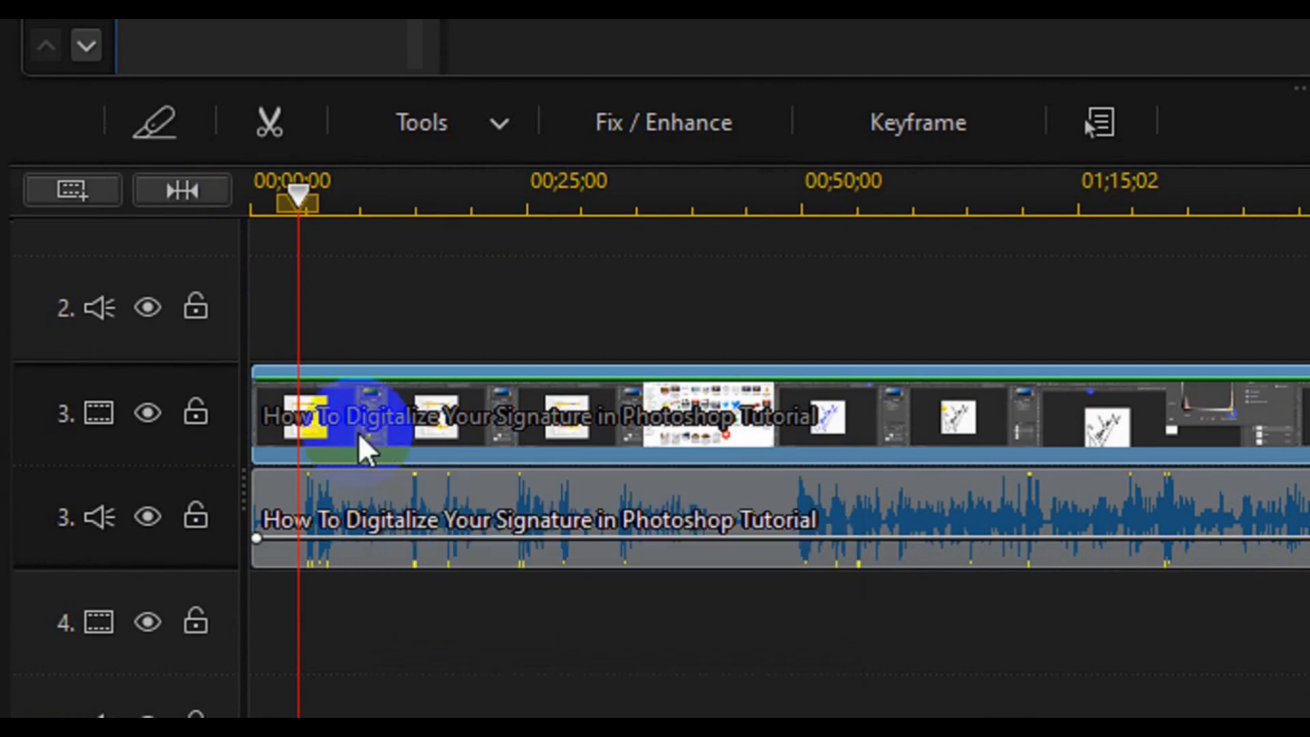
right_click(360, 436)
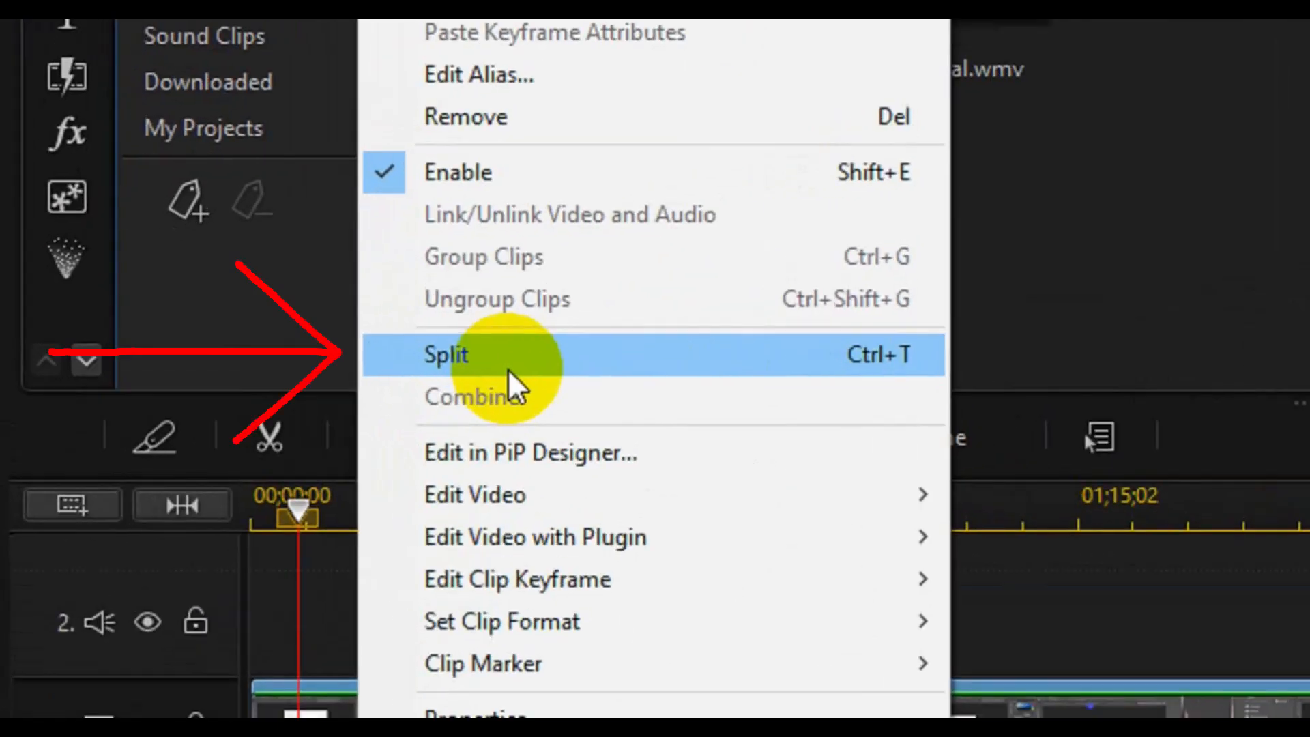
left_click(507, 369)
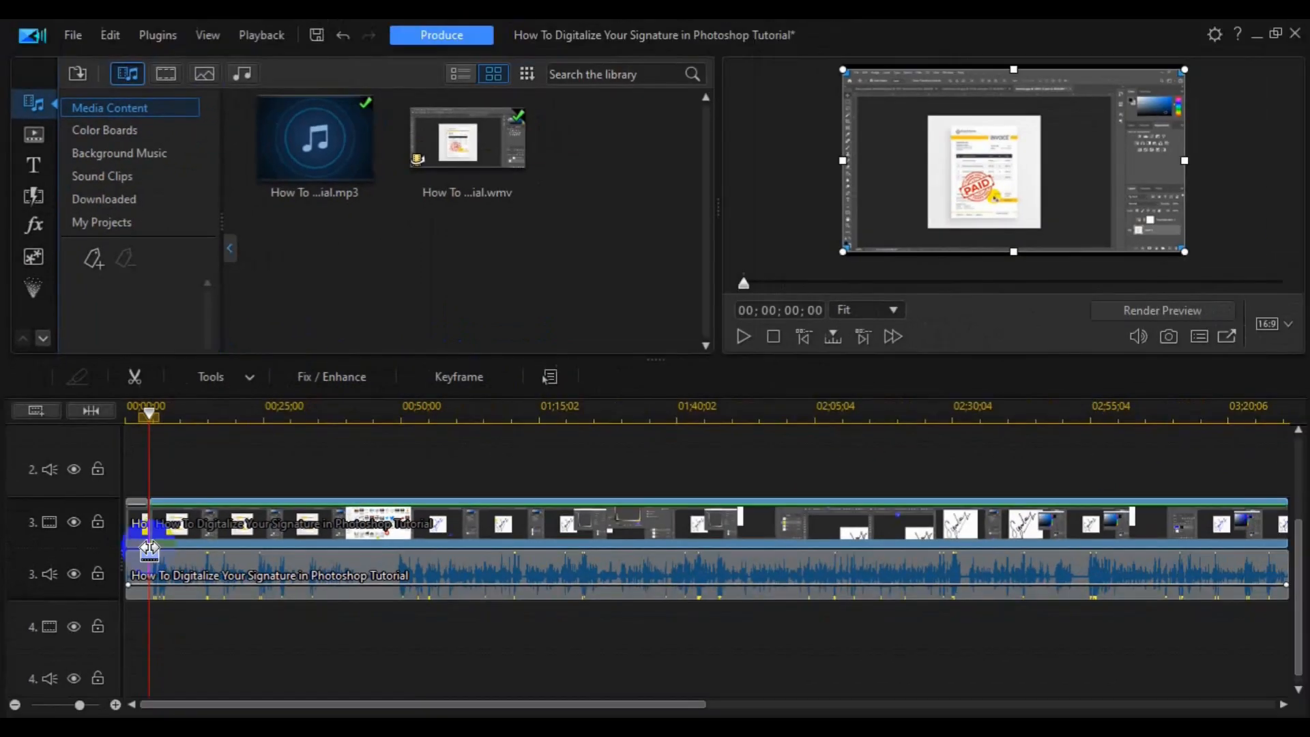
Split the track 3 audio clip at the same 00;00;04;11 position.
left_click(186, 572)
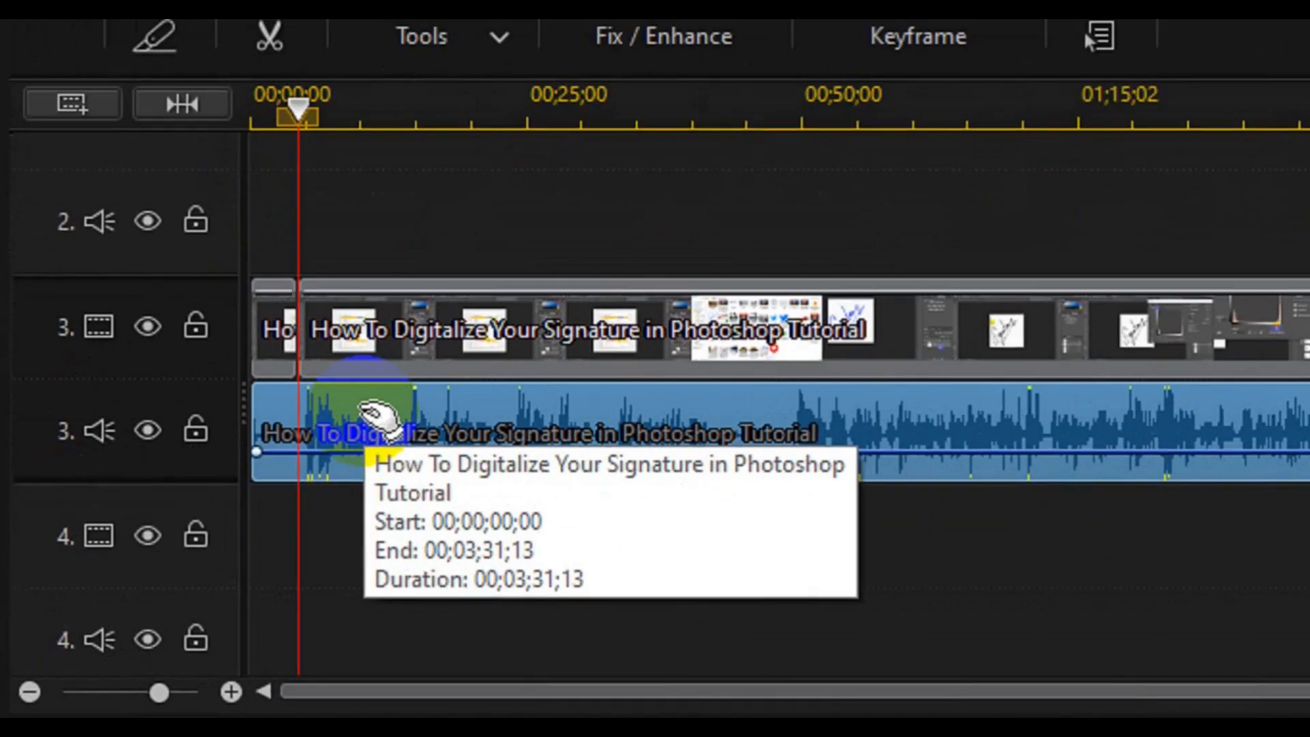
right_click(364, 411)
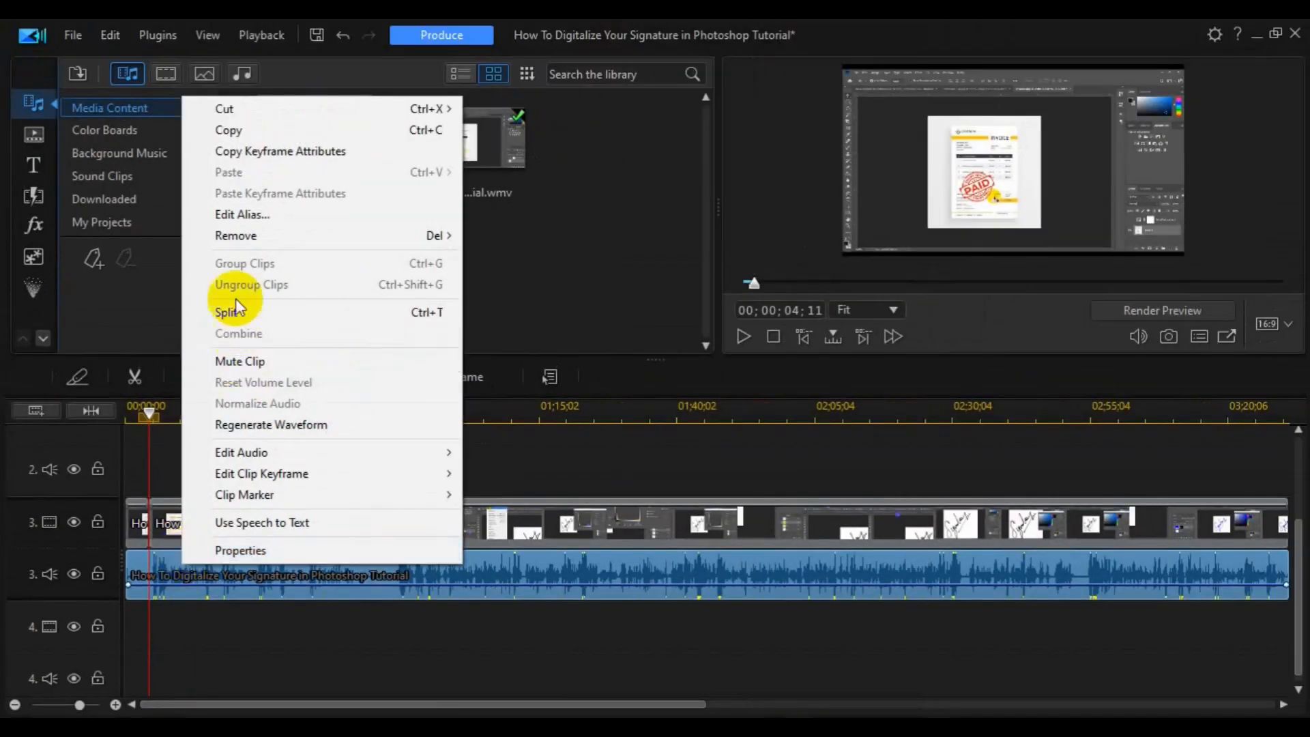
left_click(235, 310)
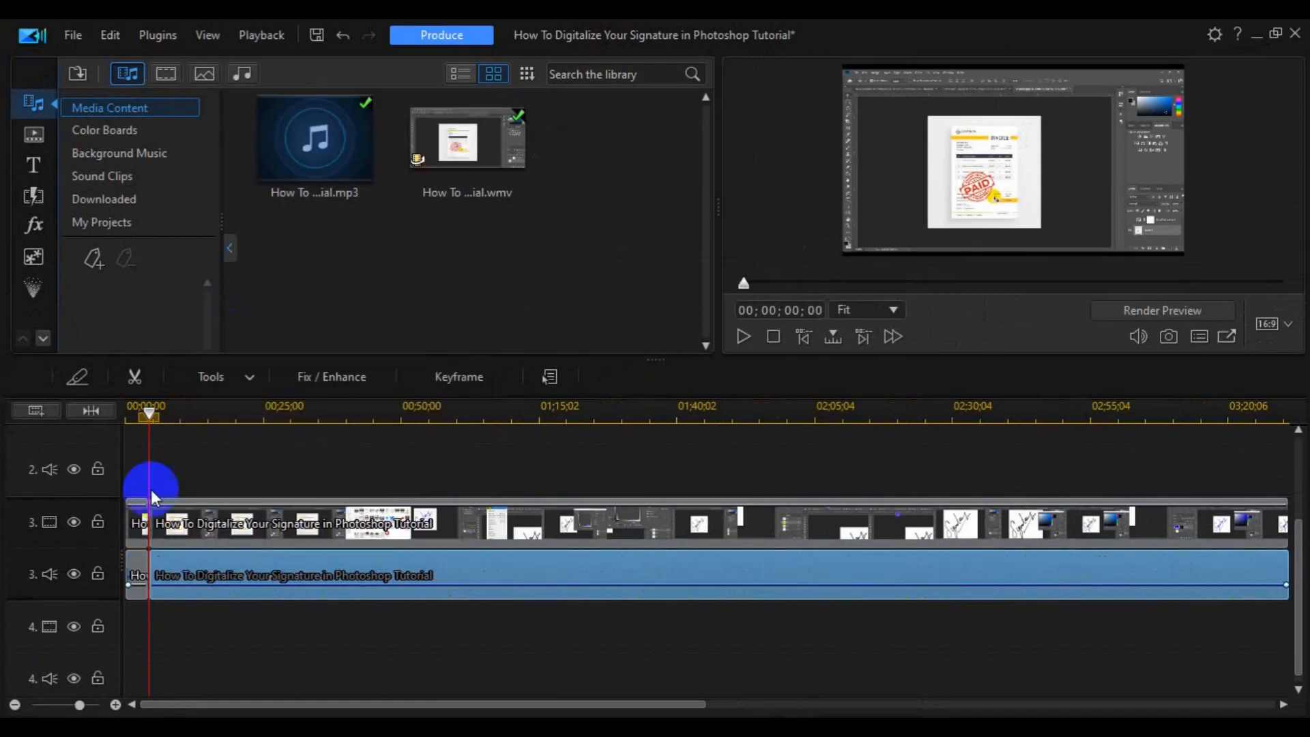
left_click(170, 664)
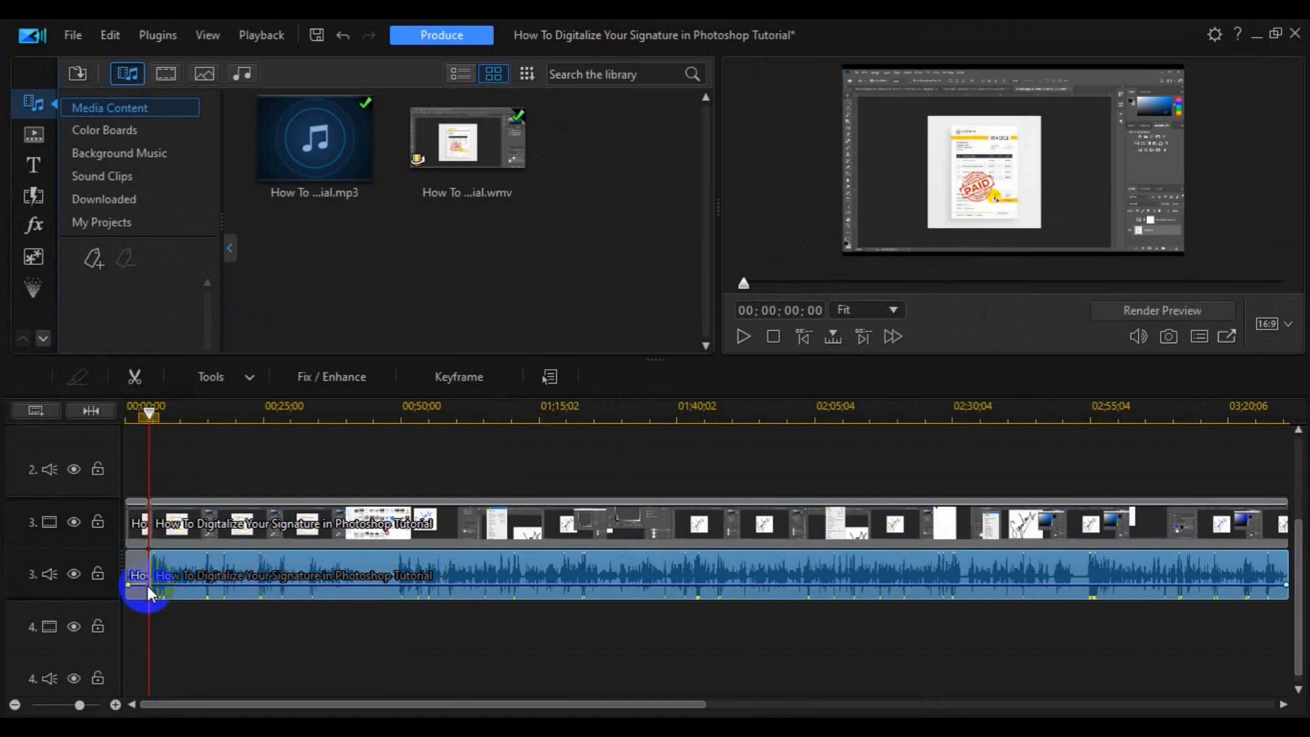
Remove the short opening video and audio segments before the split and close the gap on both tracks.
left_click(135, 531)
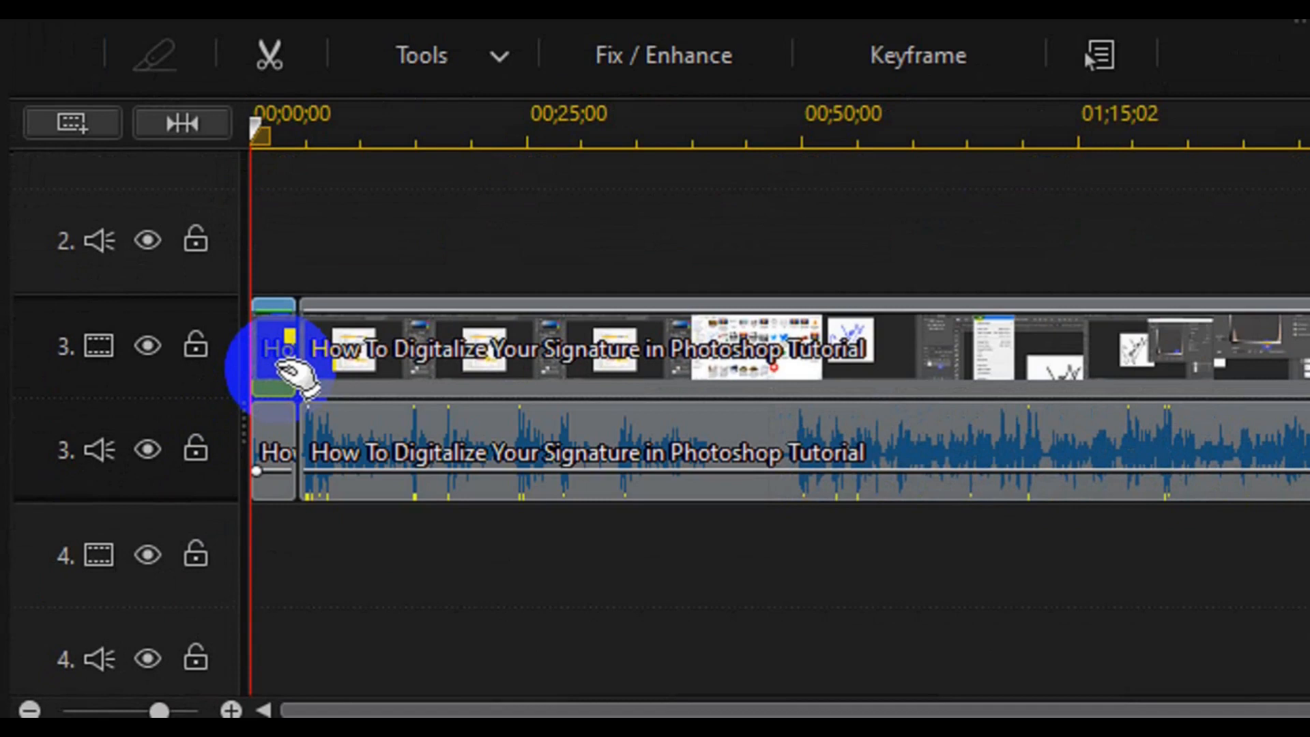
right_click(284, 377)
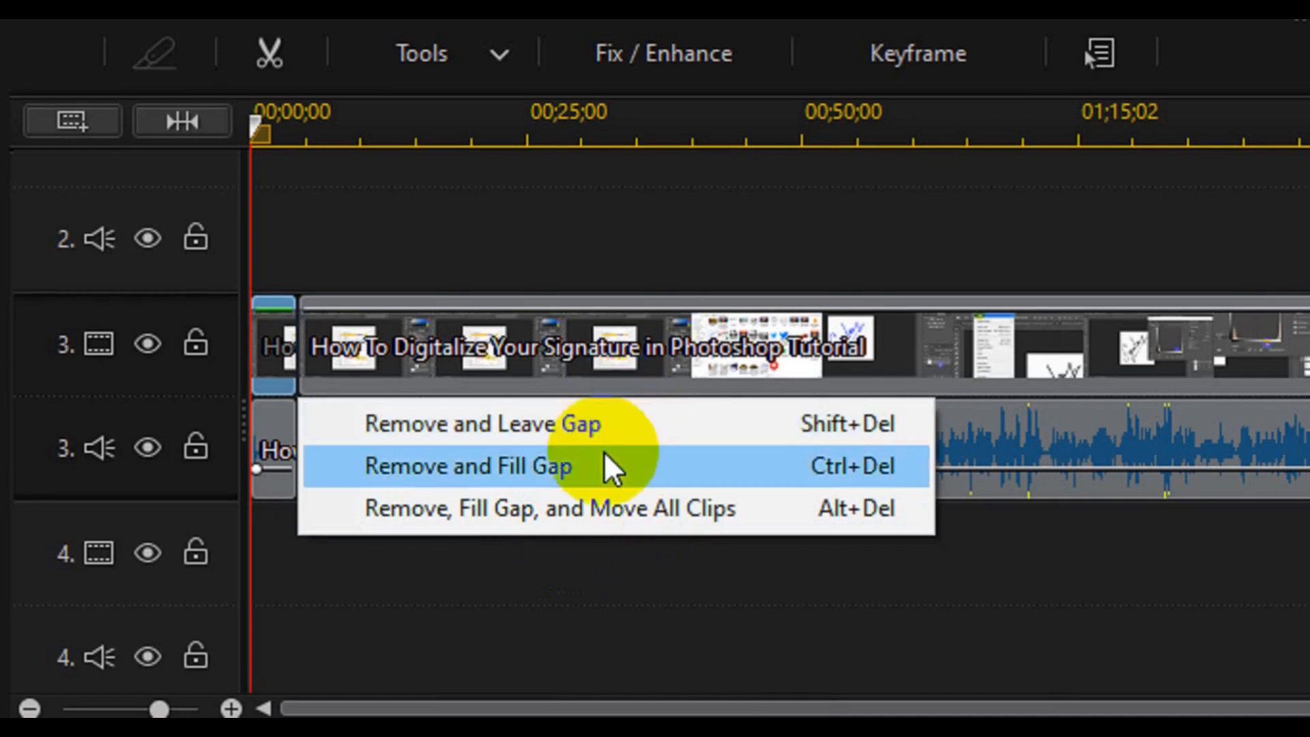
left_click(604, 456)
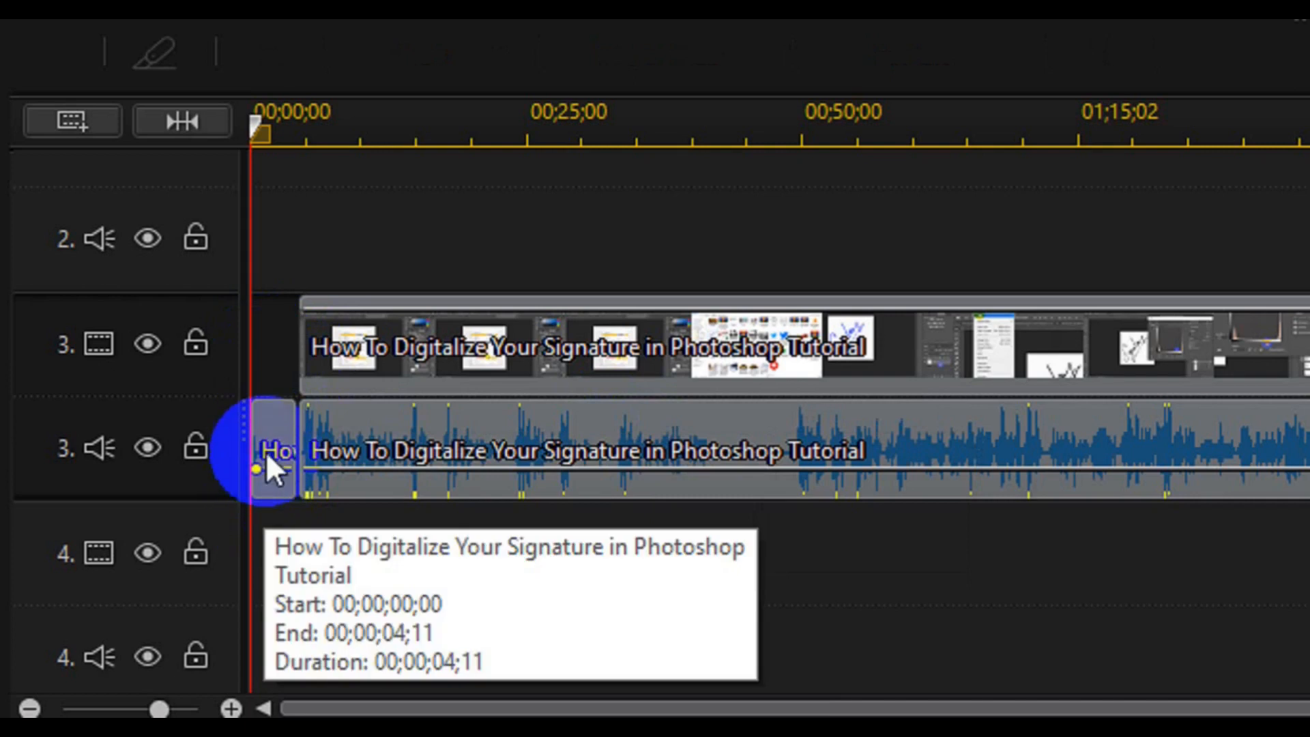
left_click(268, 445)
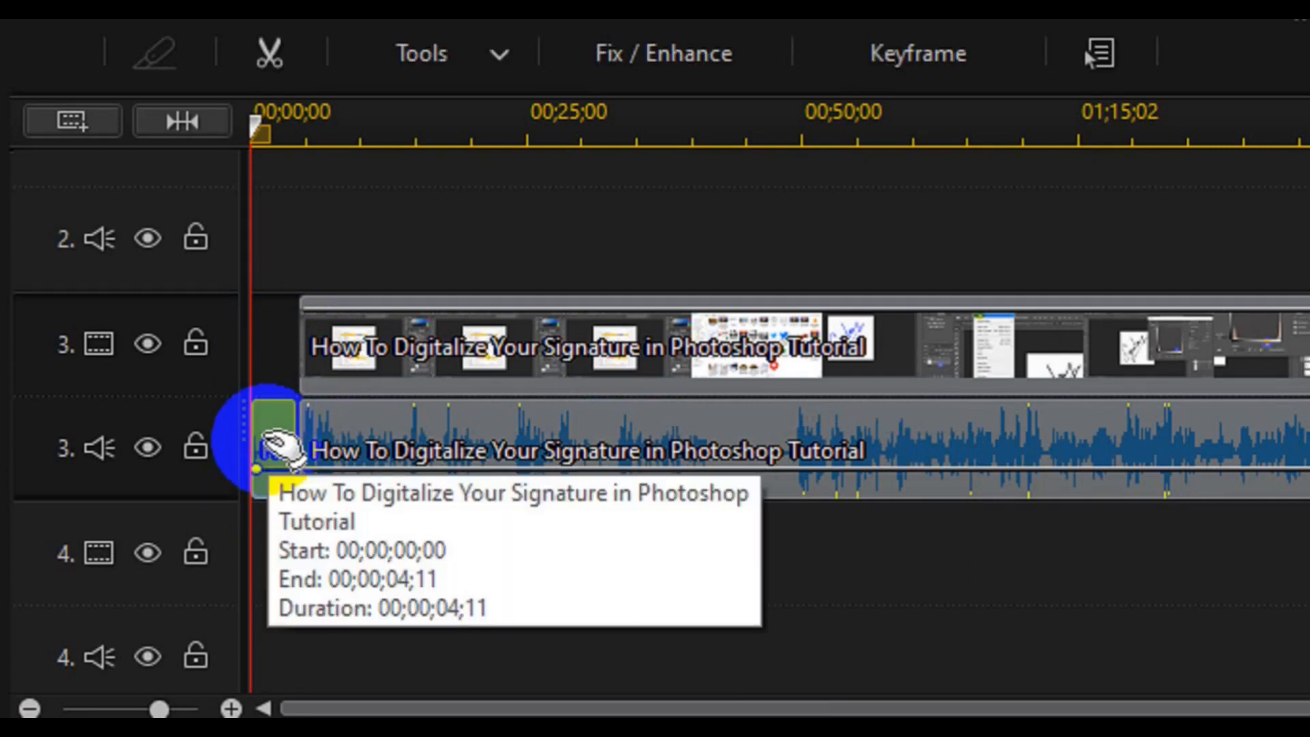
right_click(273, 448)
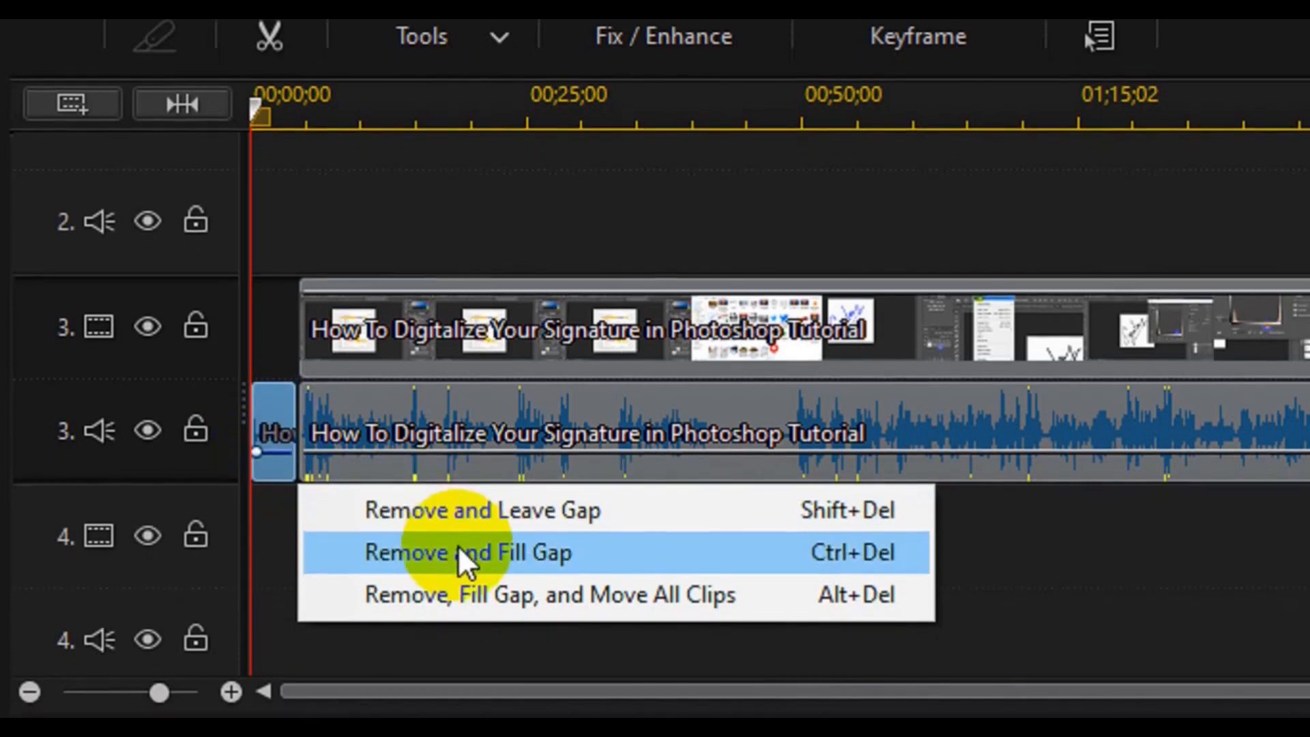
left_click(458, 550)
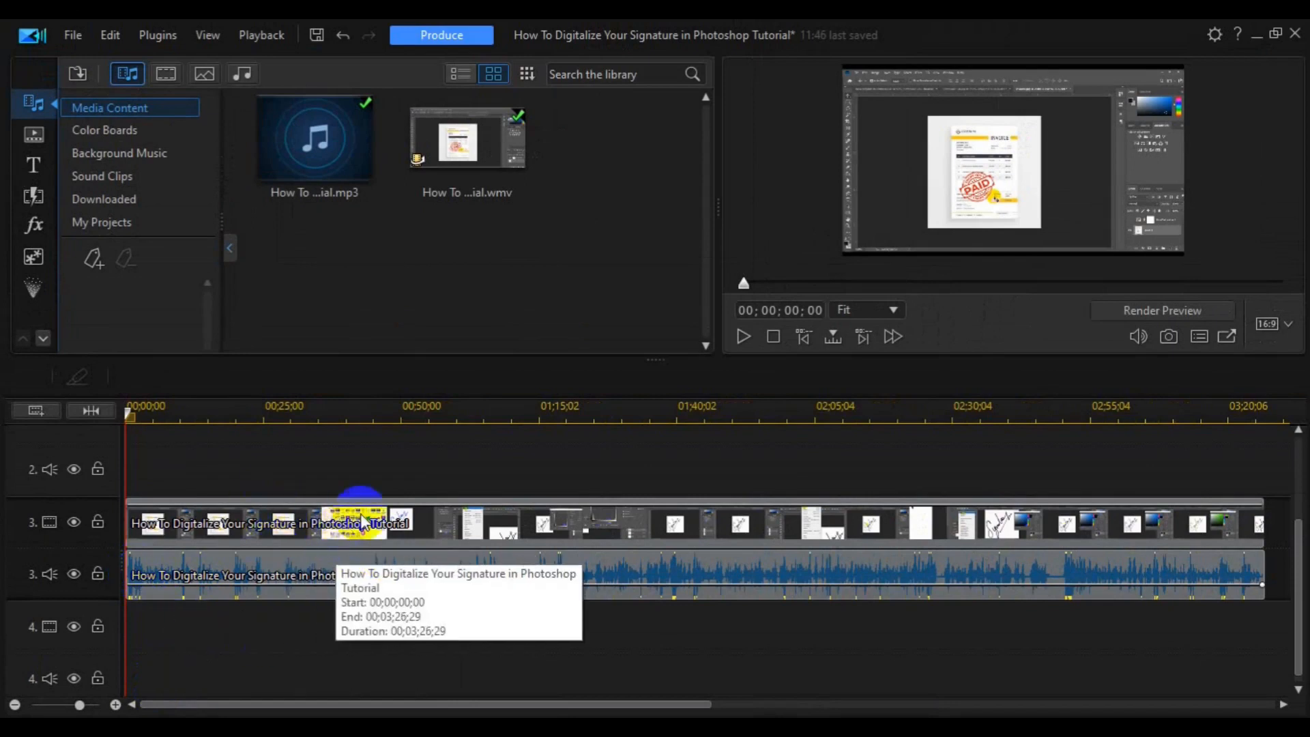
Split both the video and audio clips on track 3 at 00;00;36;22.
left_click(329, 397)
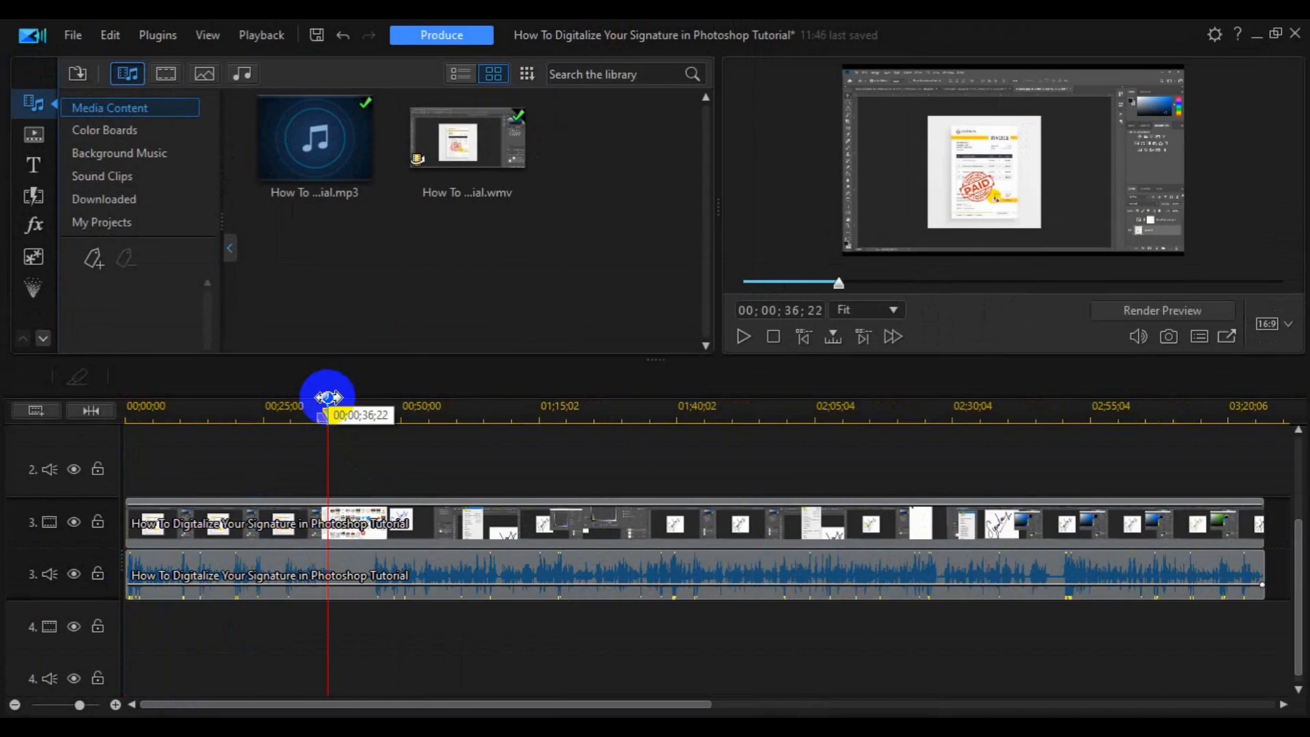
left_click(351, 513)
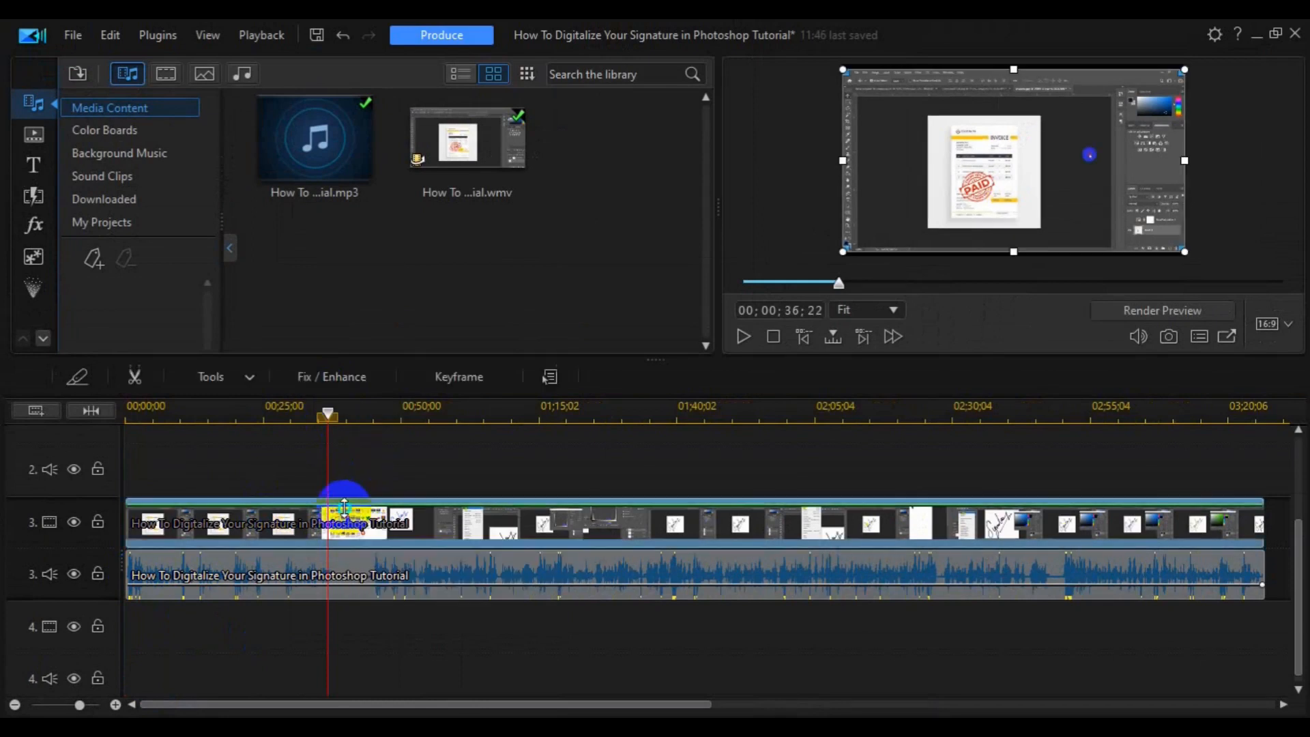
right_click(343, 505)
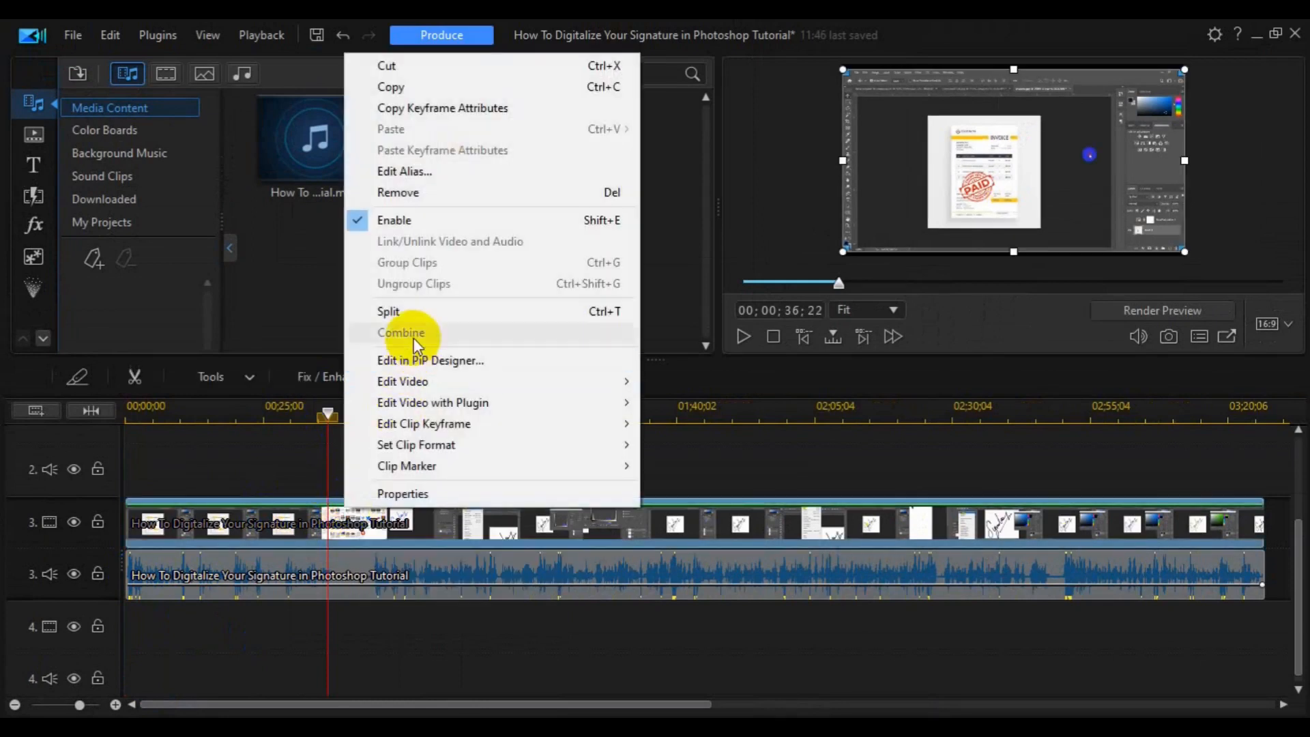
left_click(416, 316)
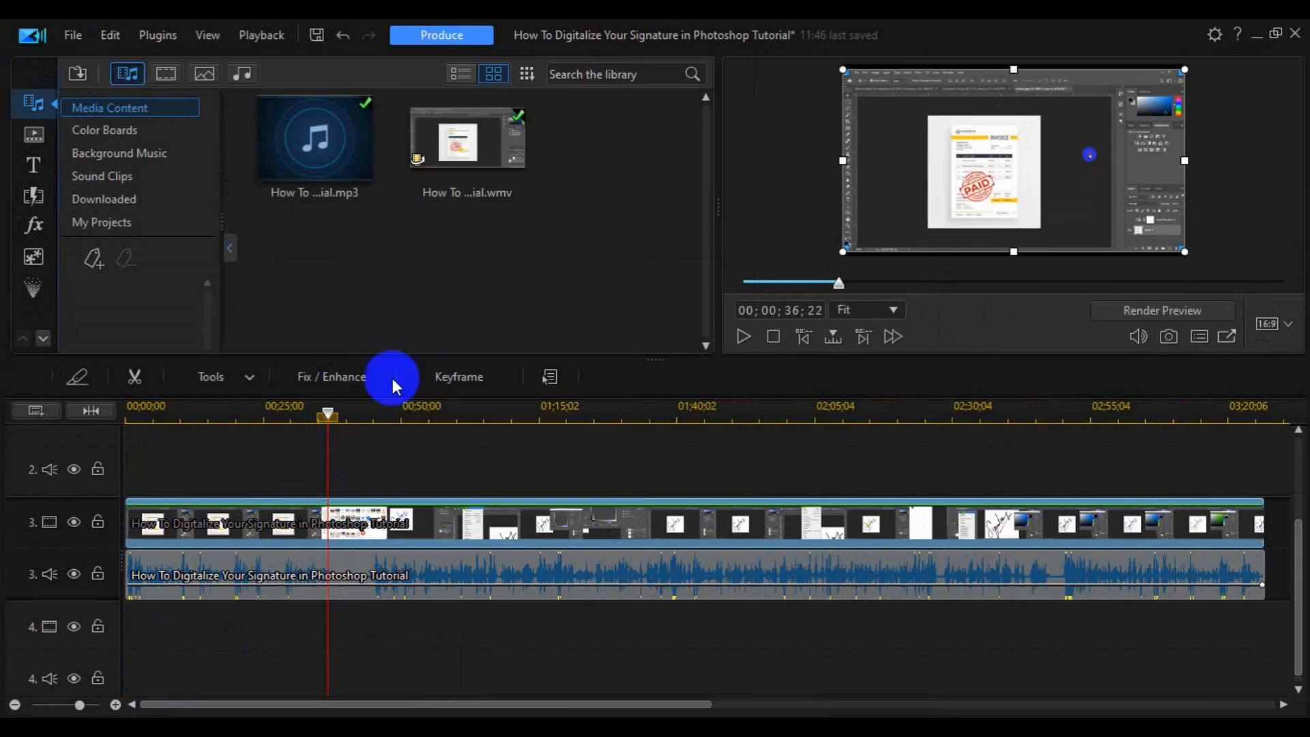
right_click(350, 572)
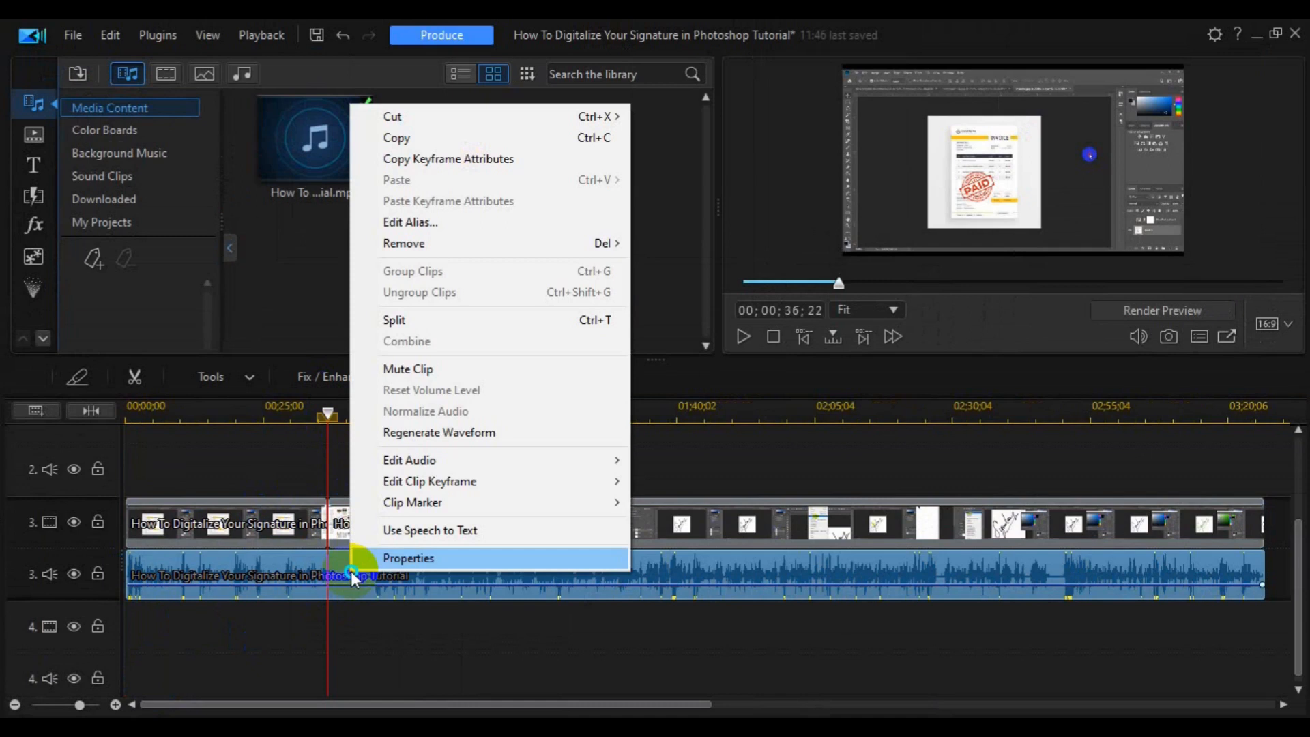
left_click(446, 318)
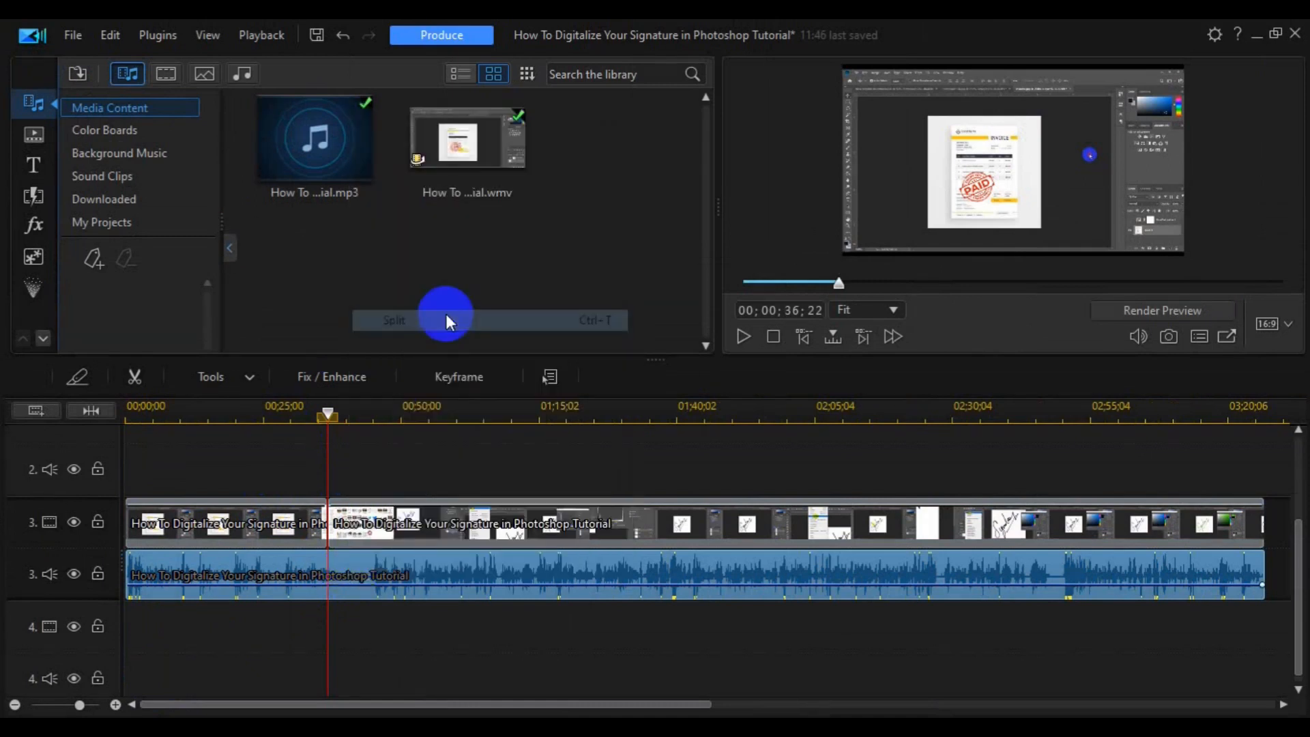
Split the second audio segment on track 3 at 00;00;44;28.
left_click(356, 414)
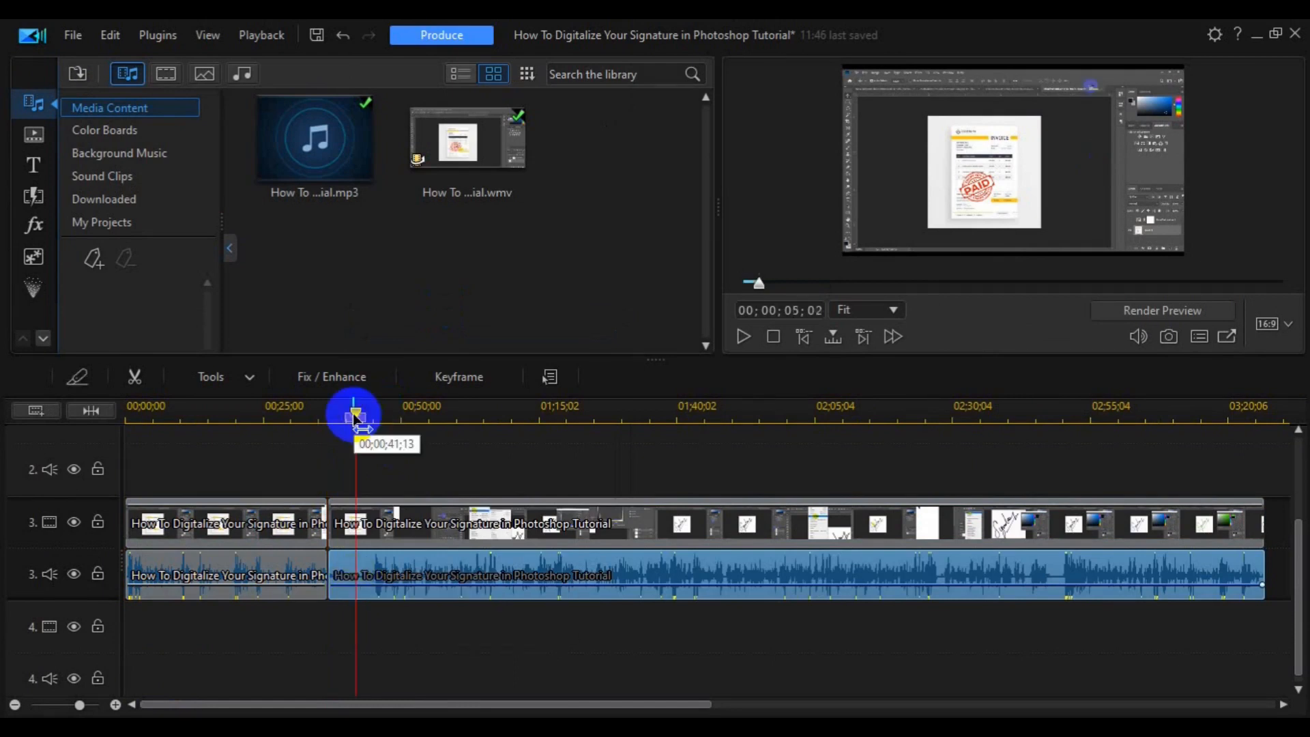
left_click_drag(356, 417, 373, 423)
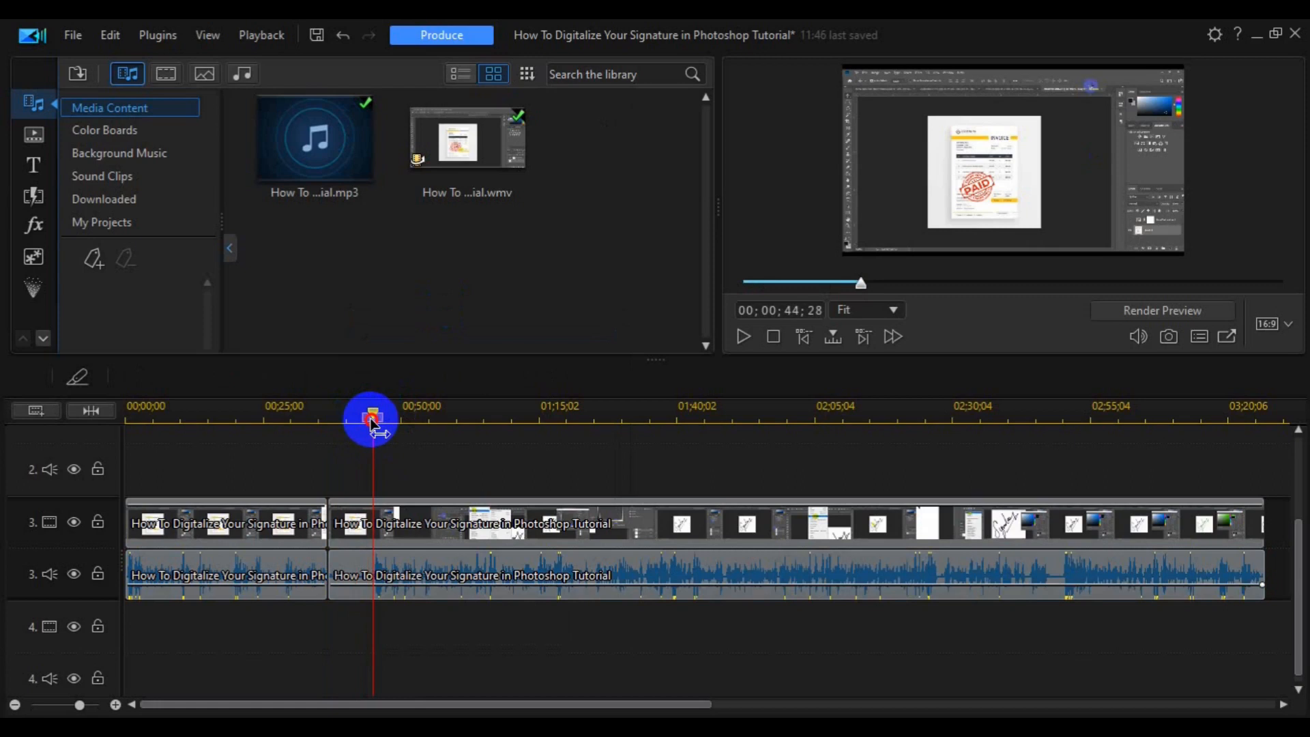
left_click(377, 577)
left_click(386, 574)
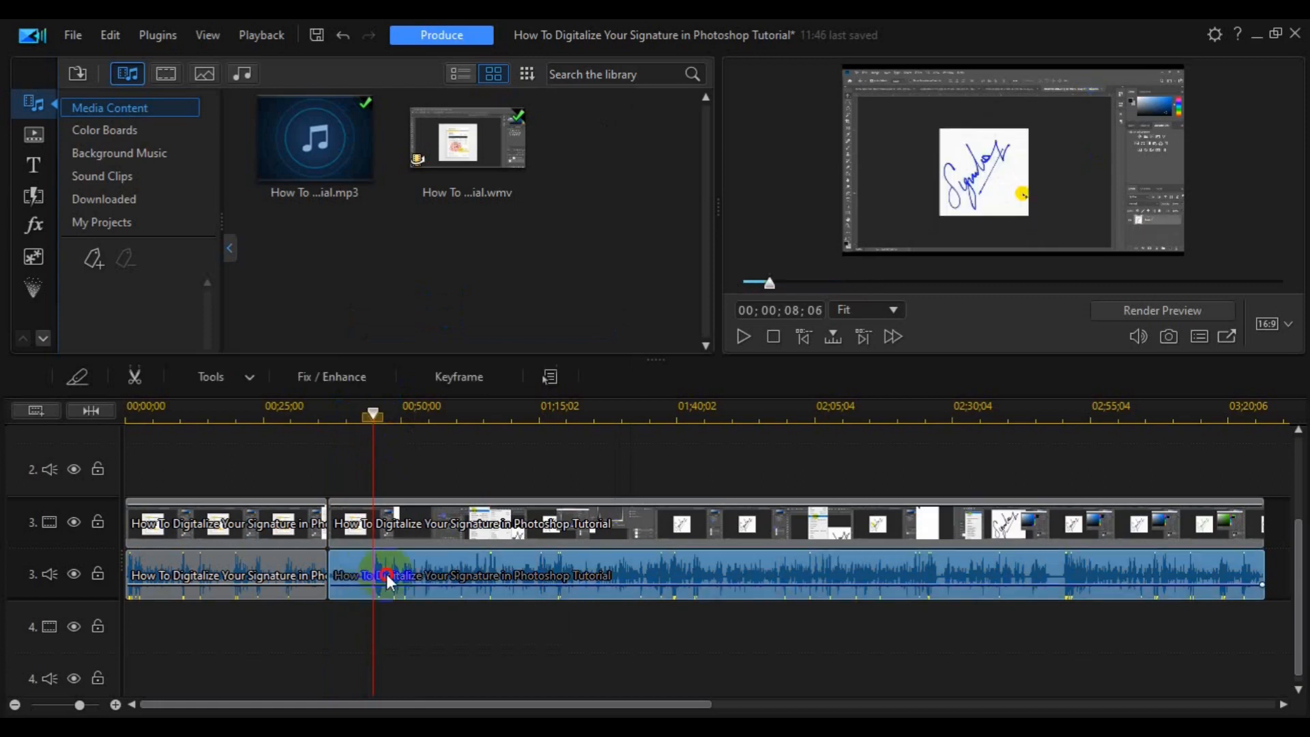
right_click(387, 574)
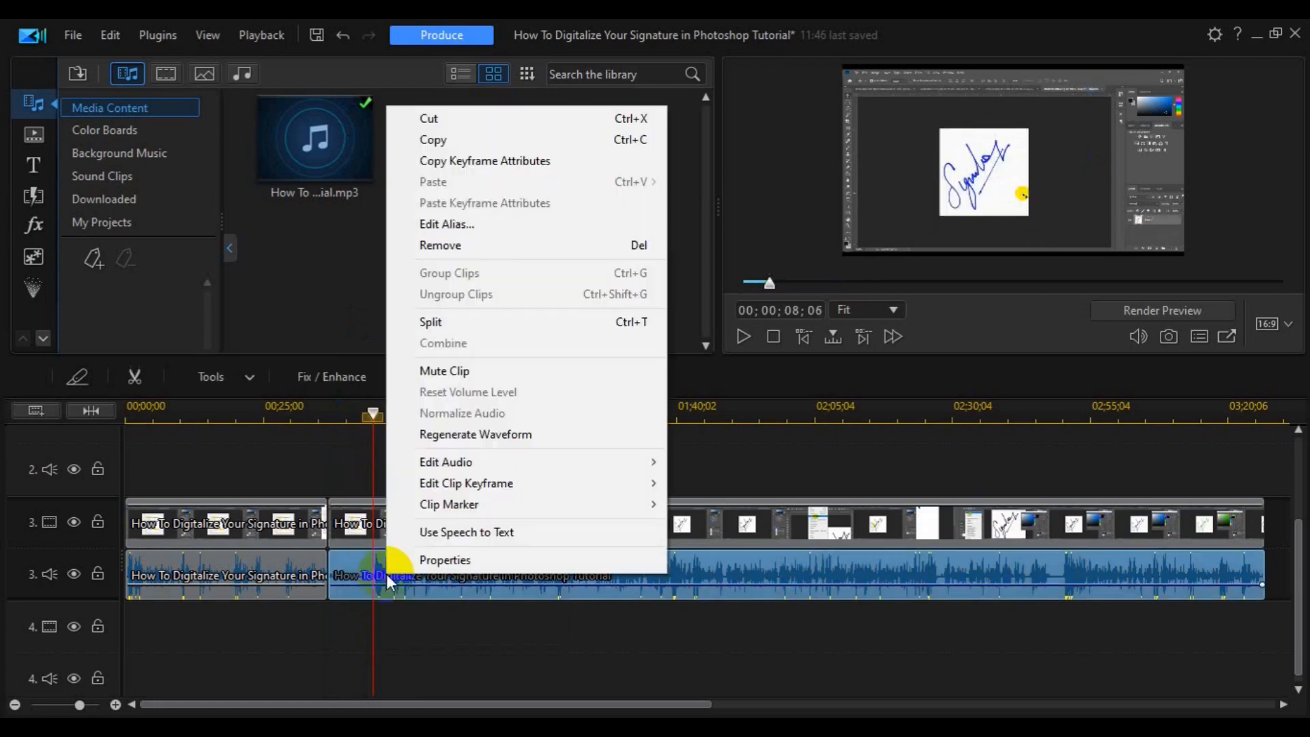
left_click(473, 322)
Split the second video segment on track 3 at the same 00;00;44;28 position.
left_click(409, 531)
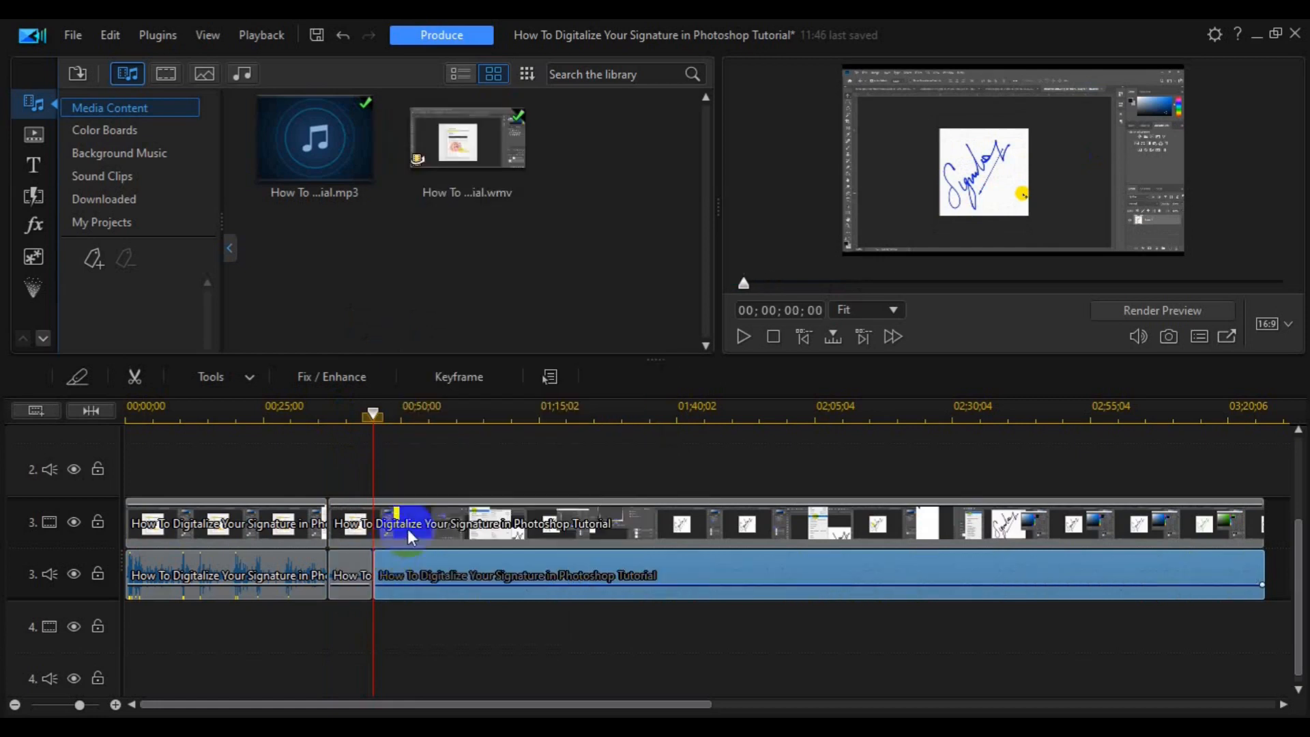
left_click(409, 531)
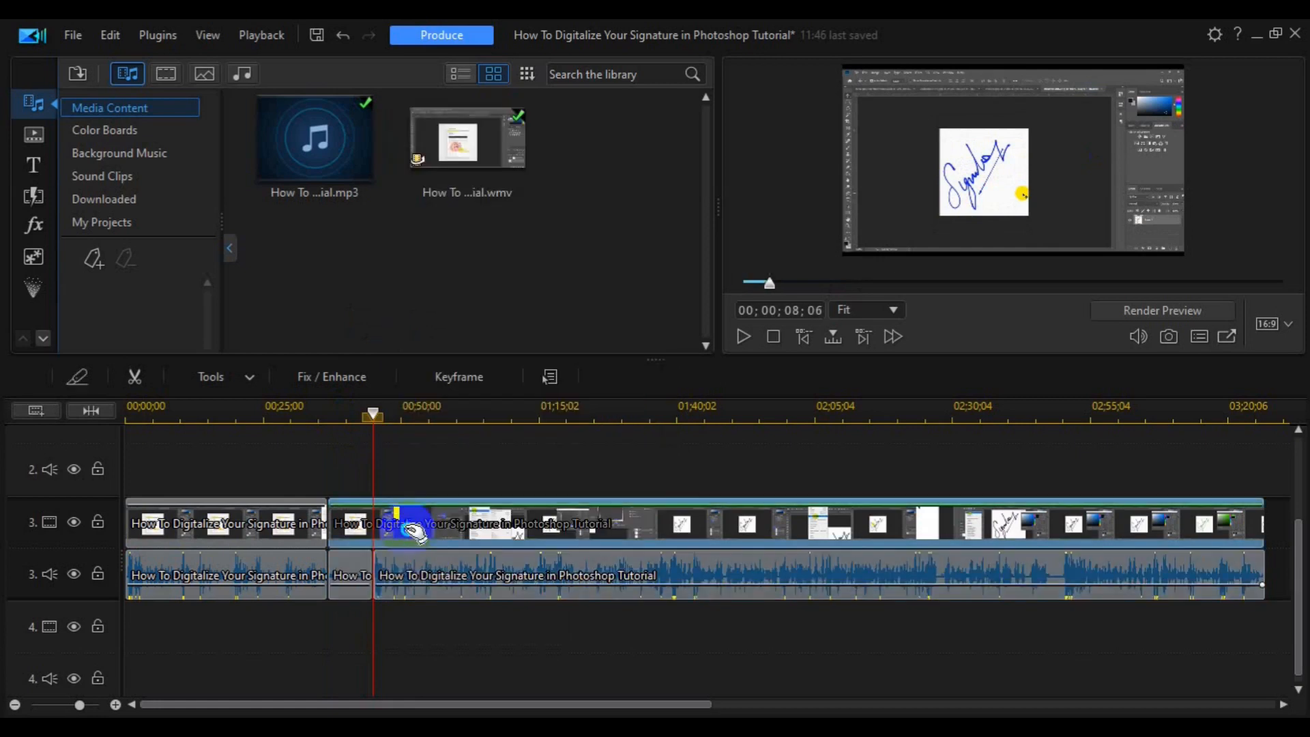
right_click(407, 529)
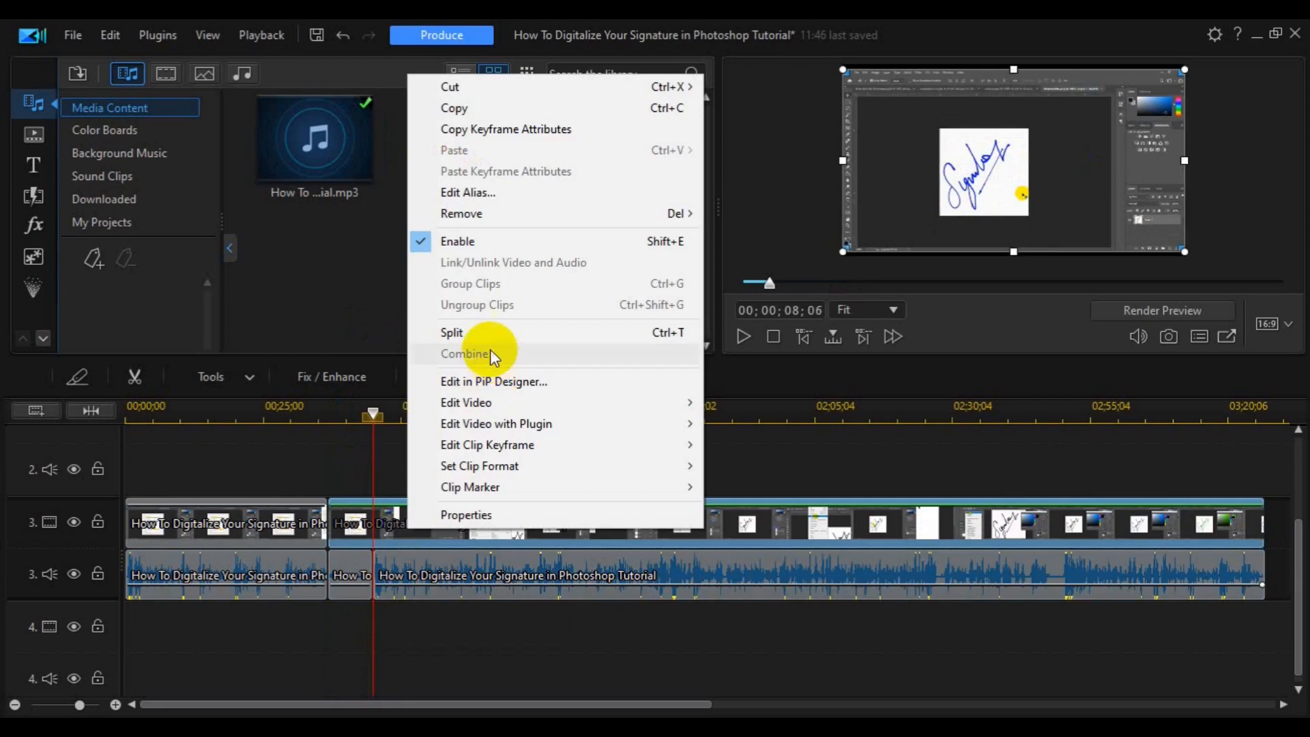
left_click(482, 335)
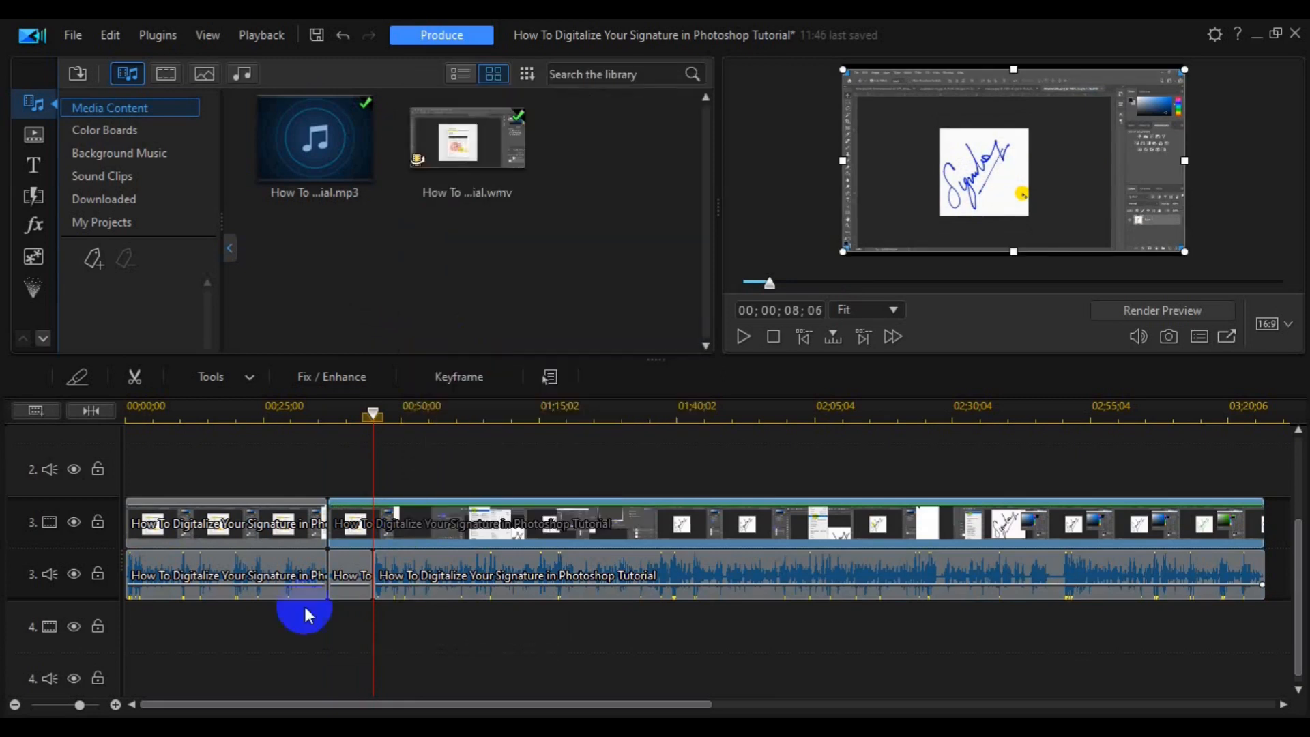
Remove the middle video segment between 00;00;36;22 and 00;00;44;28, leaving a gap.
left_click(350, 540)
left_click(350, 539)
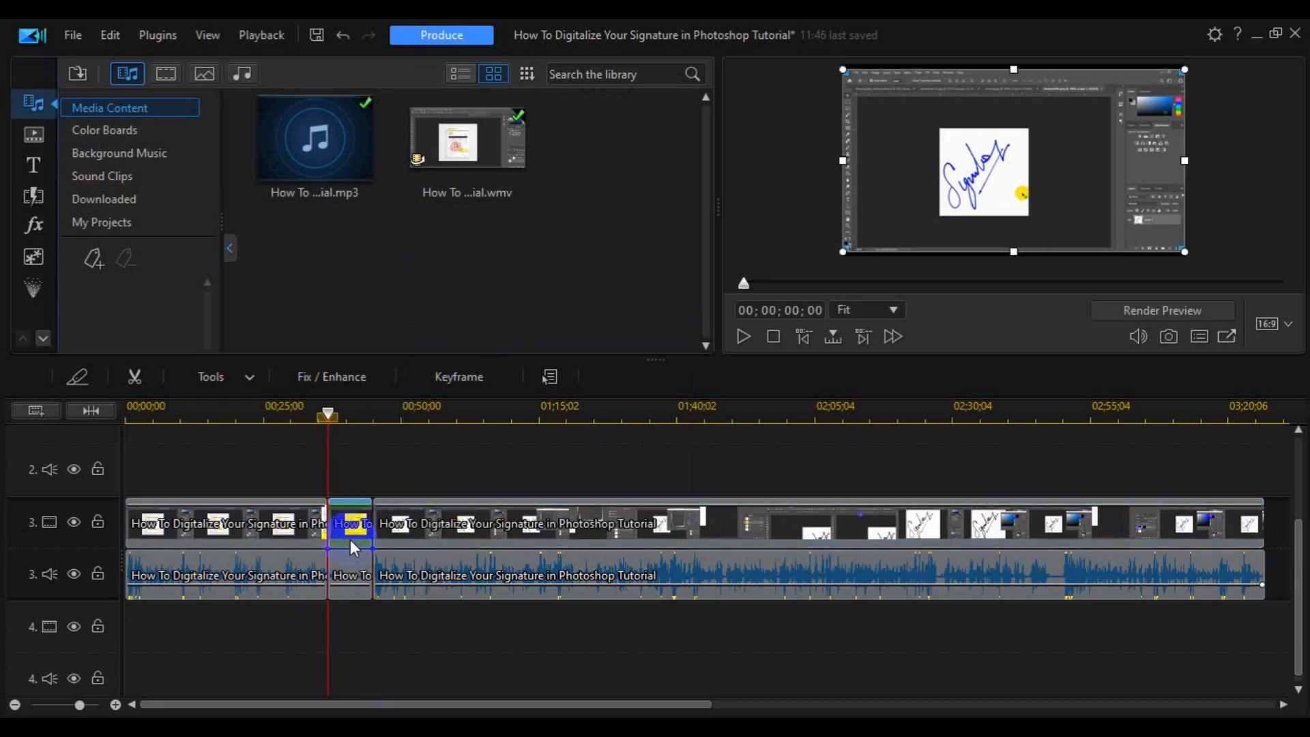
key("Delete")
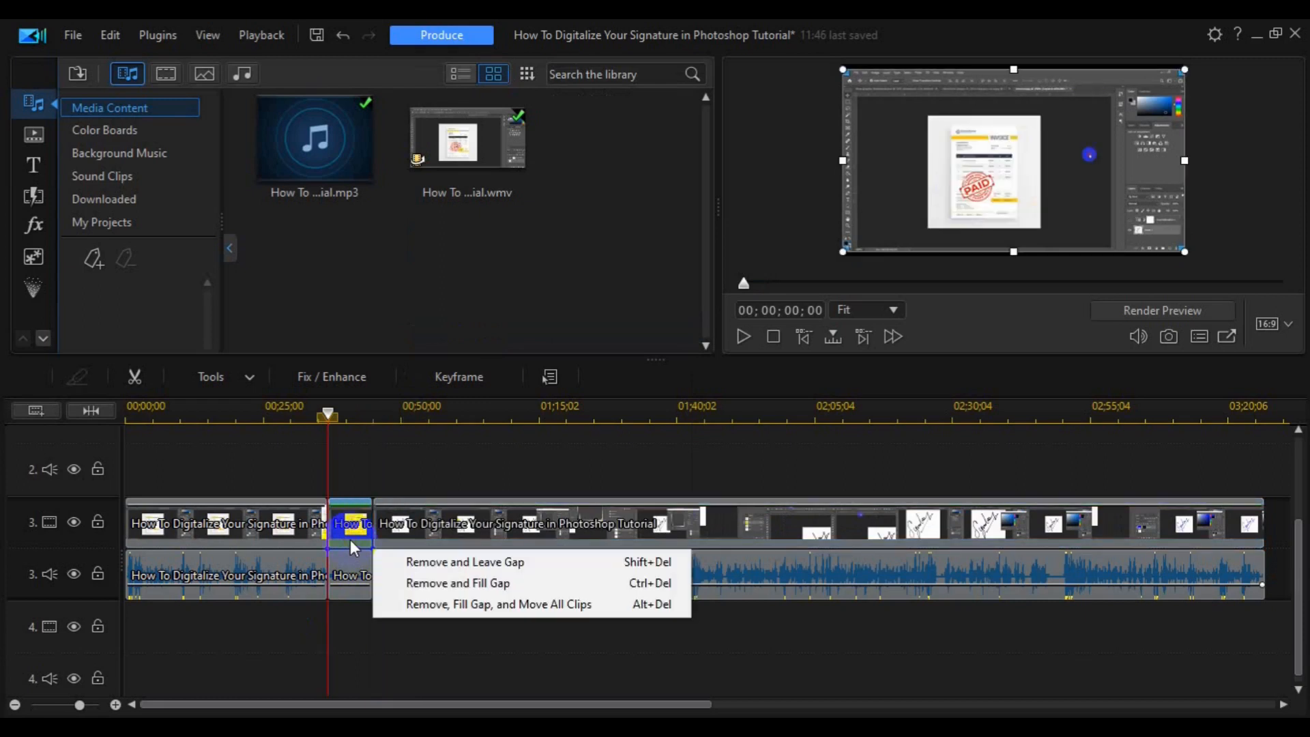
left_click(462, 569)
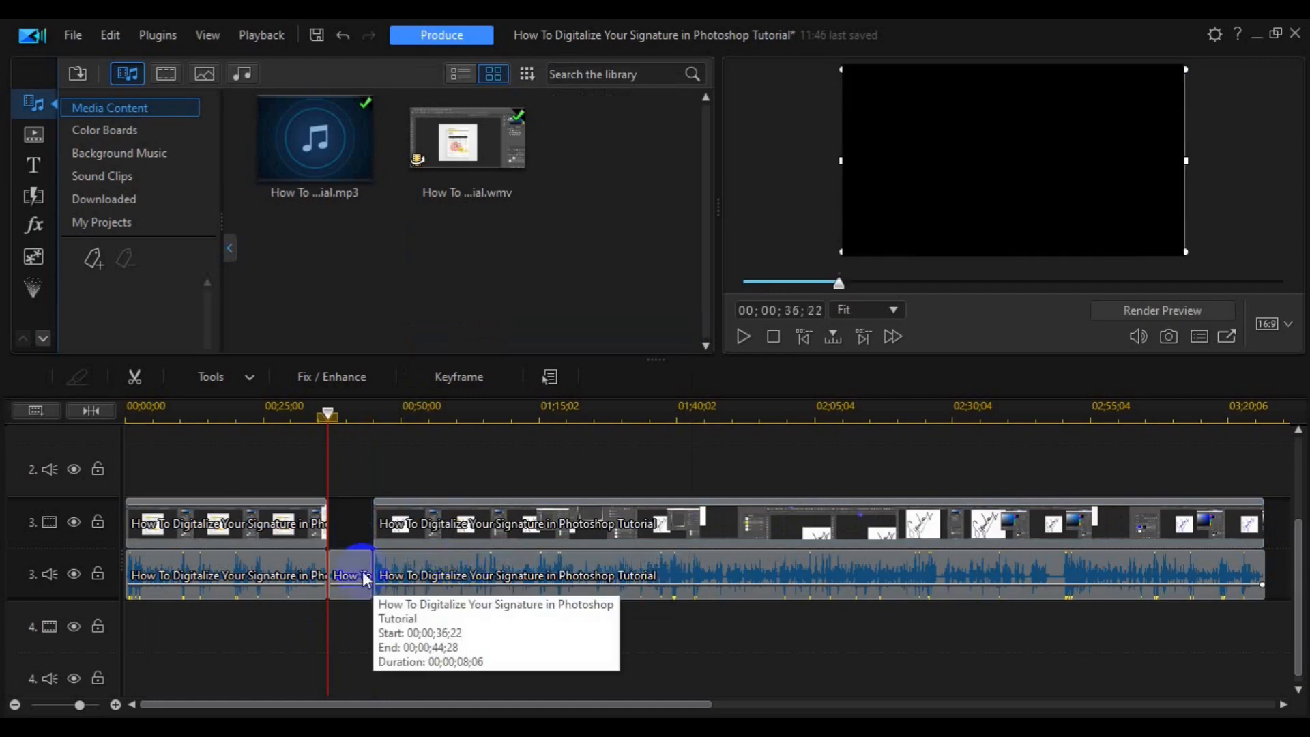
Remove the matching middle audio segment with a gap left in its place, and undo that removal.
left_click(368, 575)
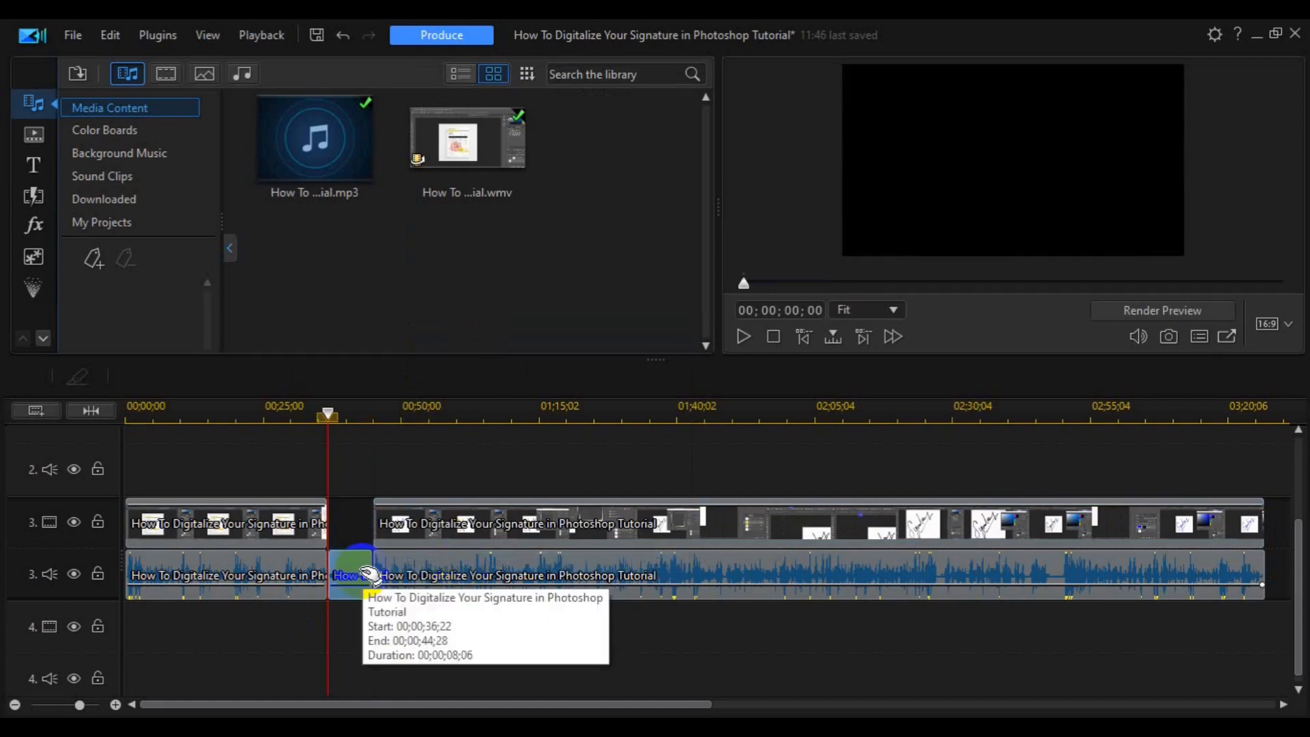
key("Delete")
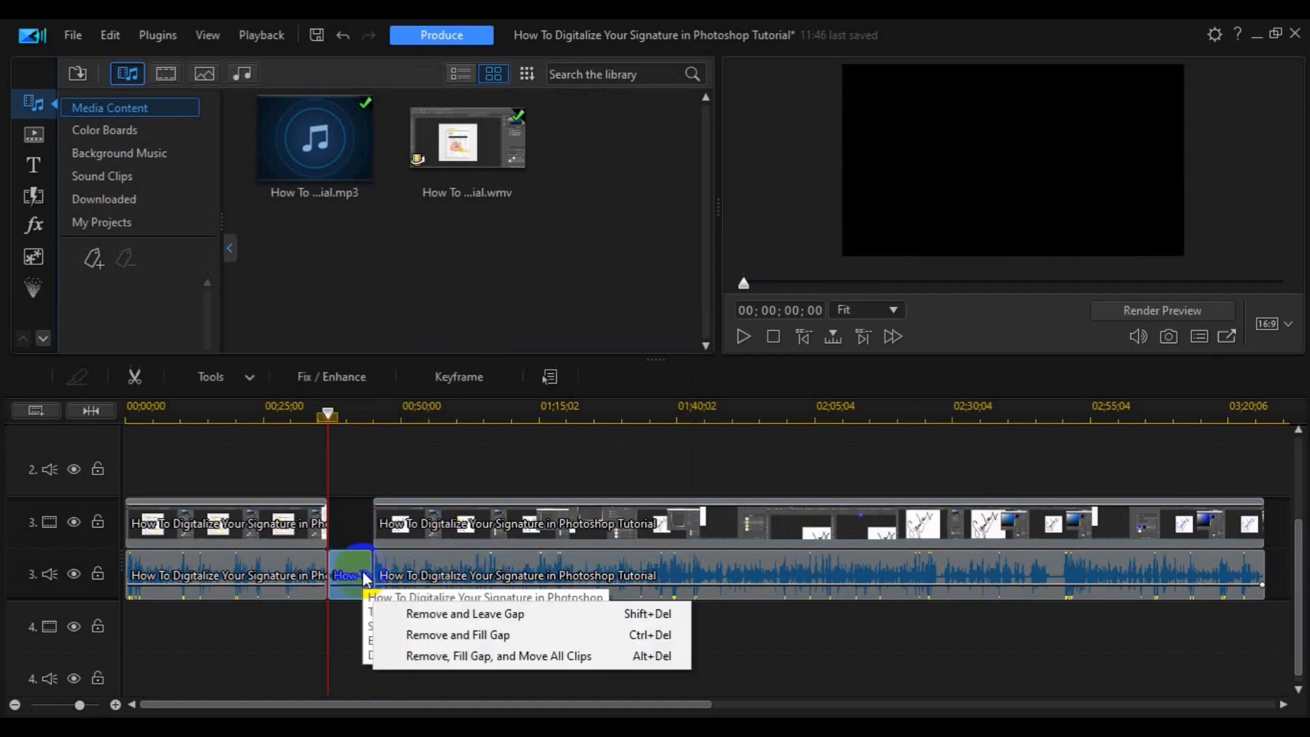
left_click(457, 617)
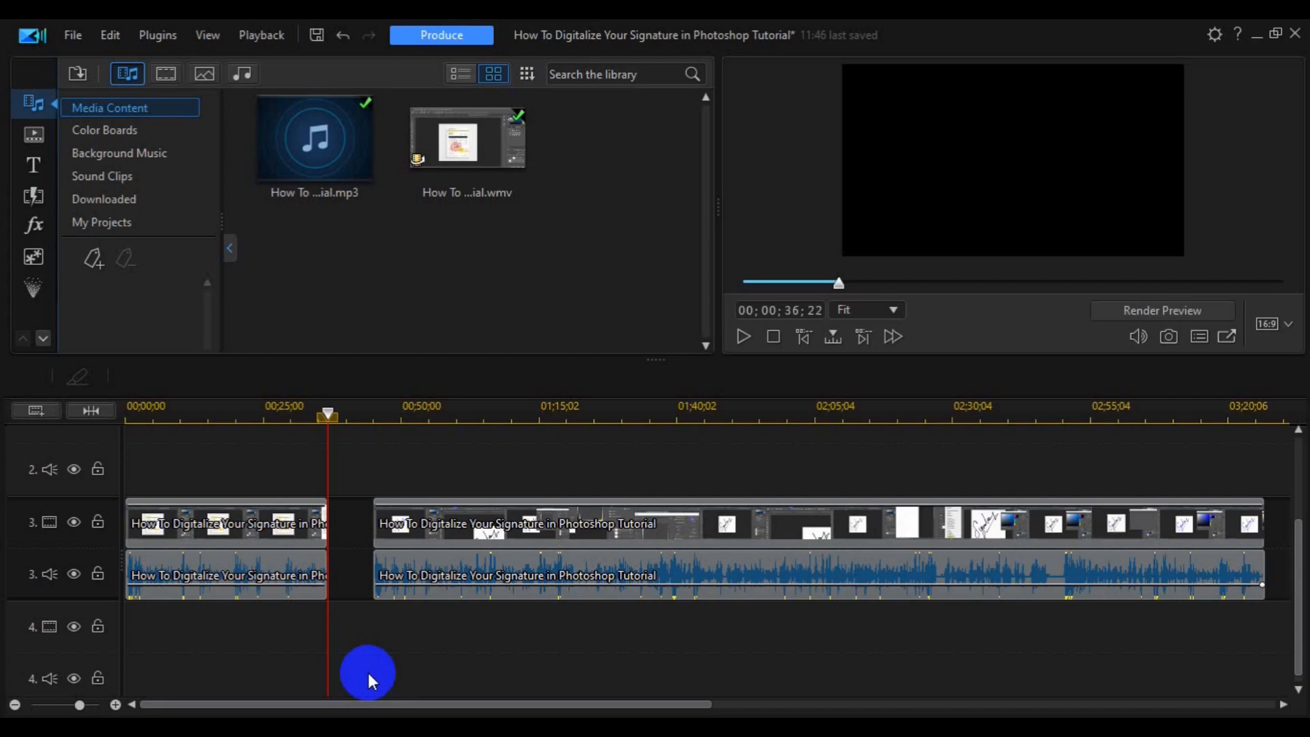
key("ctrl+v")
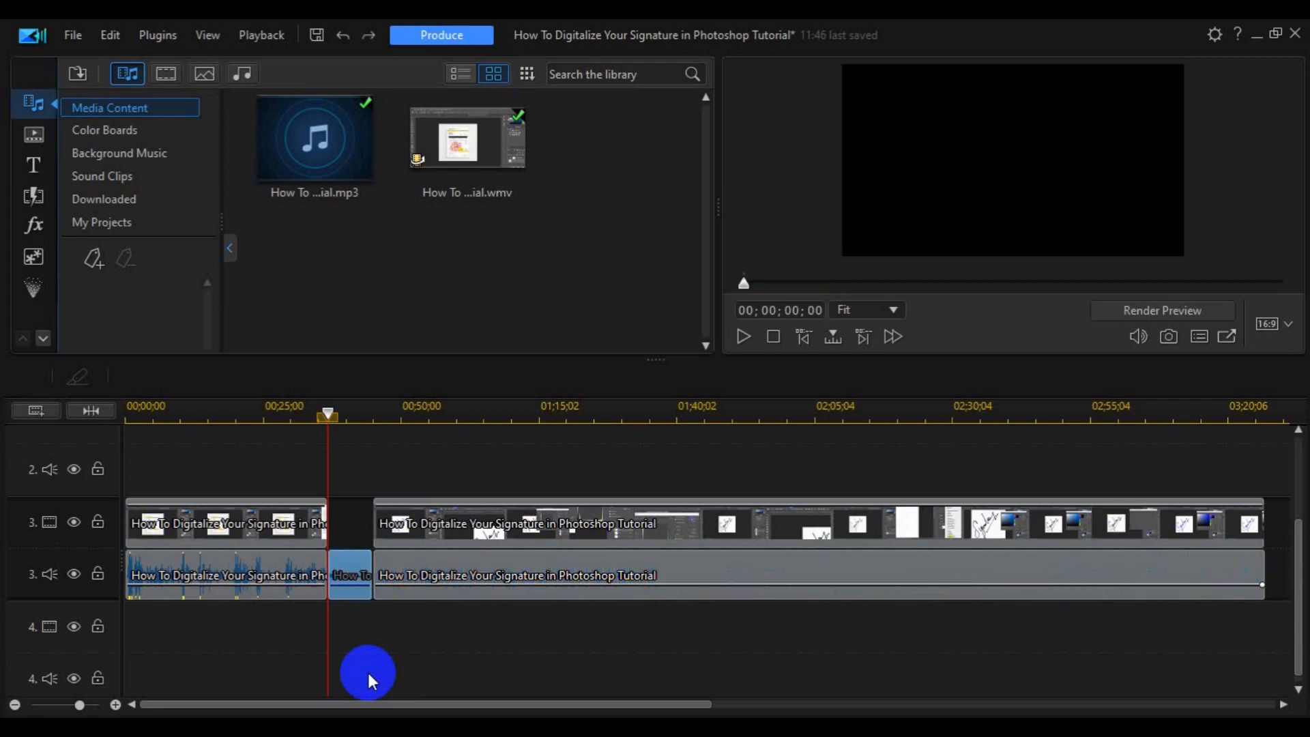